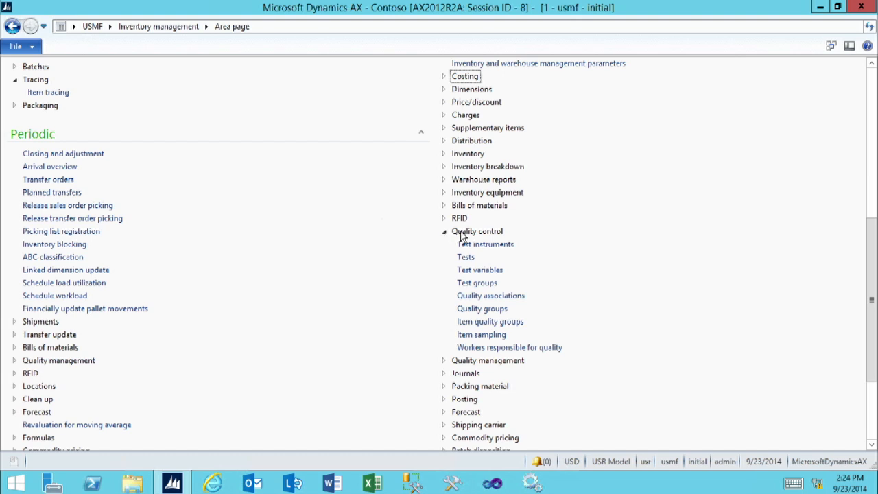
Step: Open the quality associations setup and create a new record for site 1 with reference type Purchase
{"action": "left_click", "coordinate": [476, 299]}
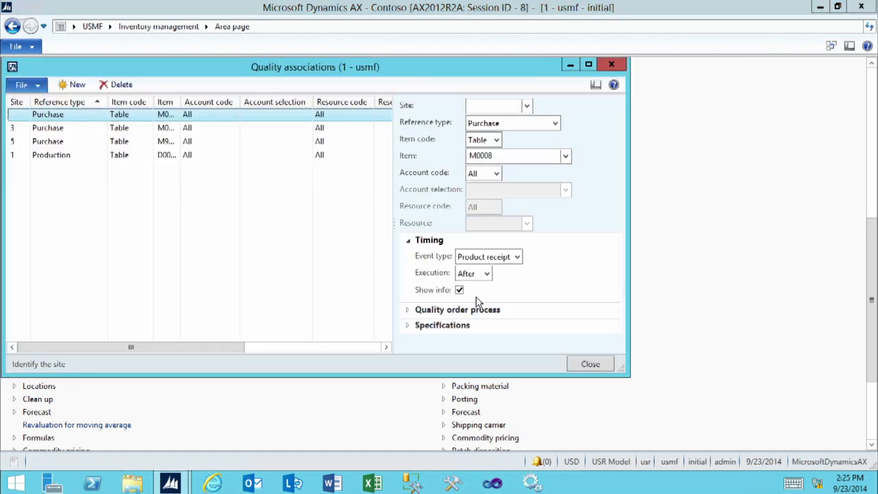
{"action": "left_click", "coordinate": [587, 65]}
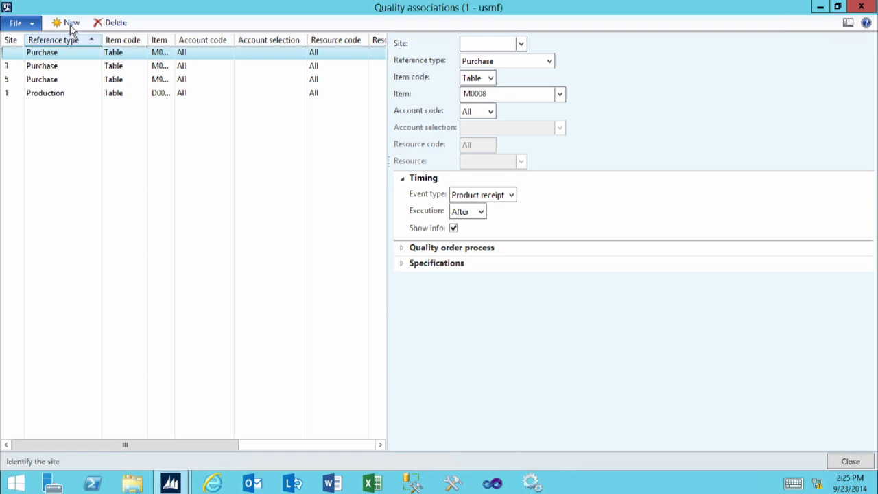
{"action": "left_click", "coordinate": [71, 24]}
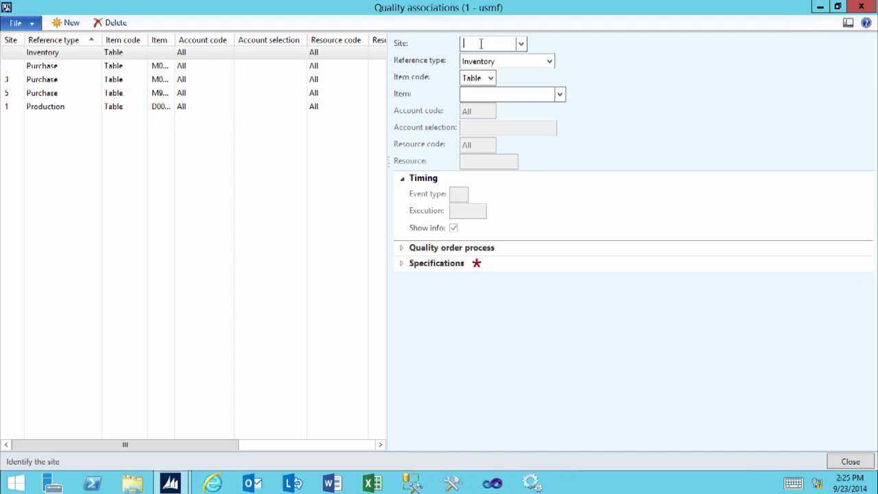
{"action": "left_click", "coordinate": [521, 43]}
{"action": "left_click", "coordinate": [481, 78]}
{"action": "left_click", "coordinate": [549, 61]}
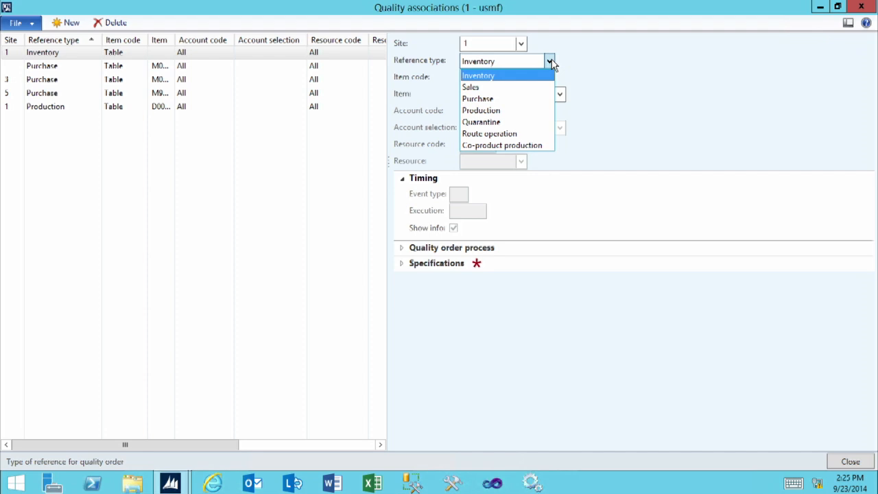
{"action": "left_click", "coordinate": [485, 100]}
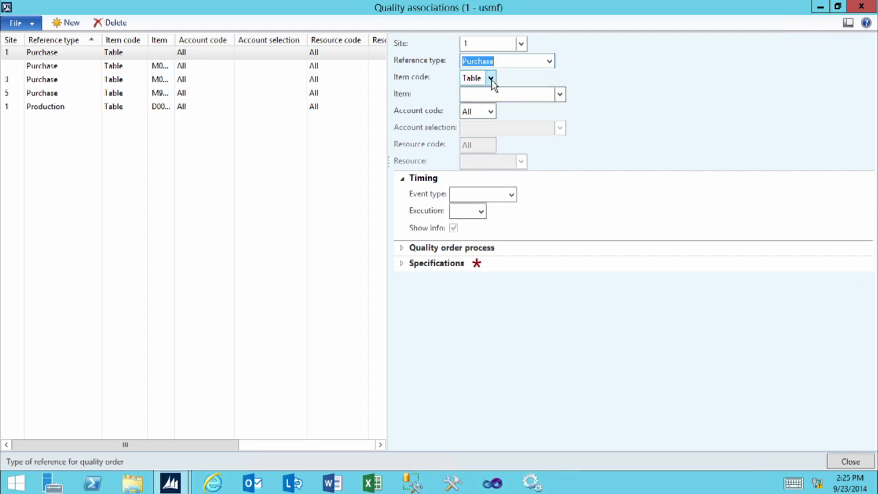
Step: Apply the association to all items and, with account code Table, to the vendor Best Supplier - Europe
{"action": "left_click", "coordinate": [491, 79]}
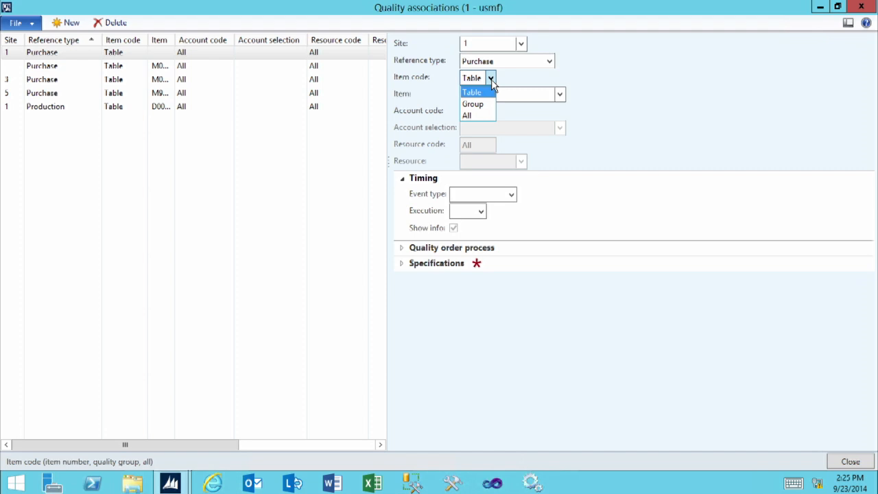
{"action": "left_click", "coordinate": [470, 115]}
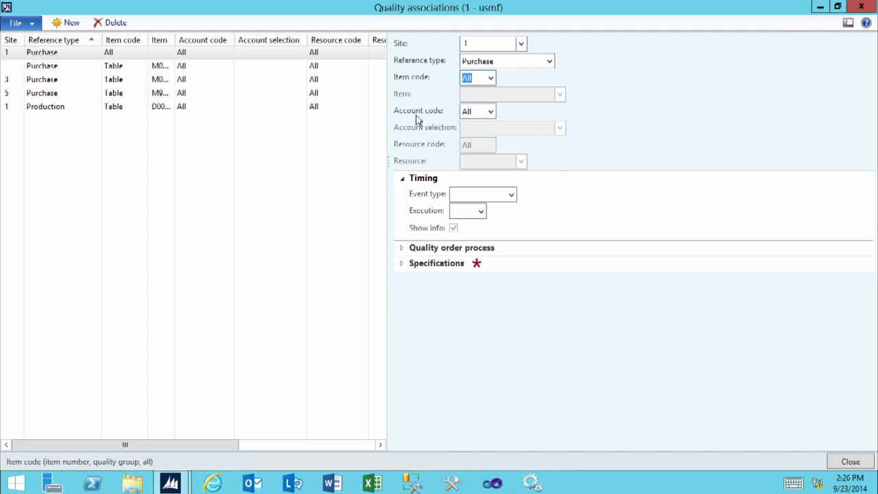
{"action": "left_click", "coordinate": [490, 113]}
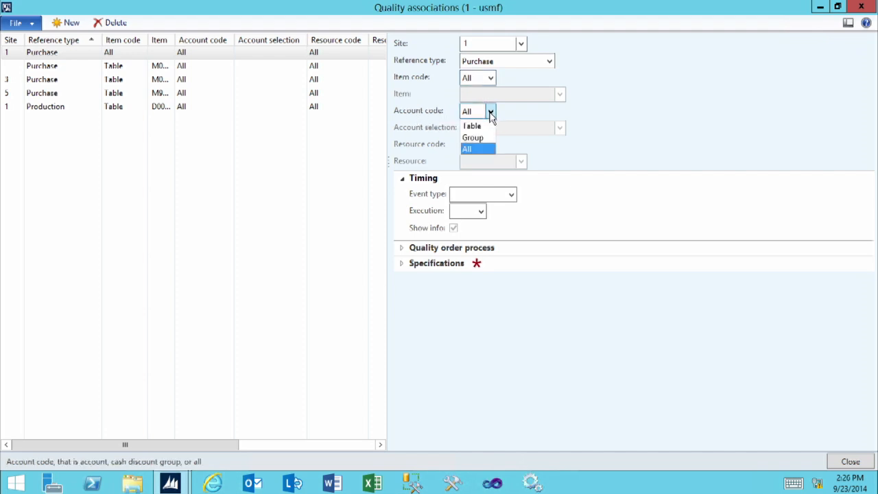
{"action": "left_click", "coordinate": [477, 127]}
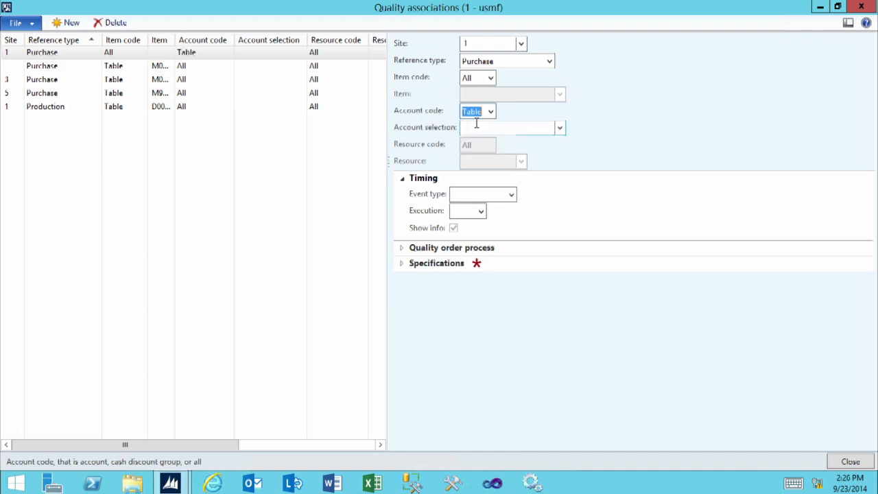
{"action": "left_click", "coordinate": [561, 129]}
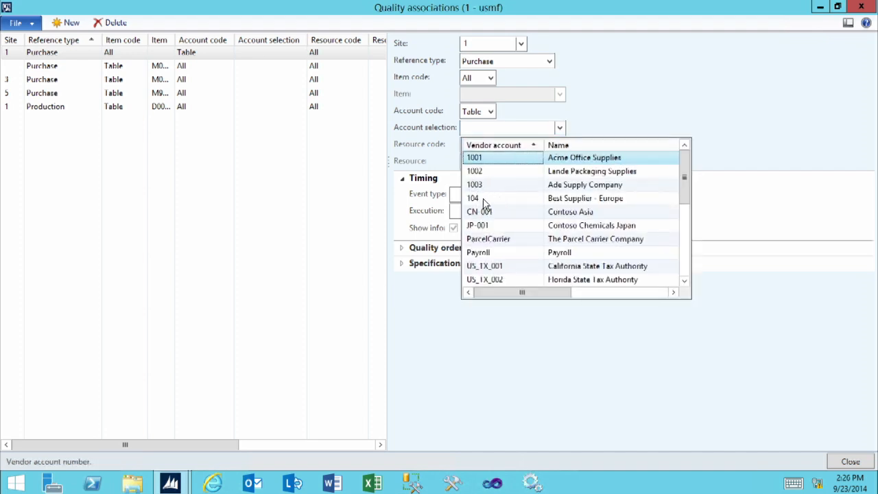
{"action": "left_click", "coordinate": [483, 198]}
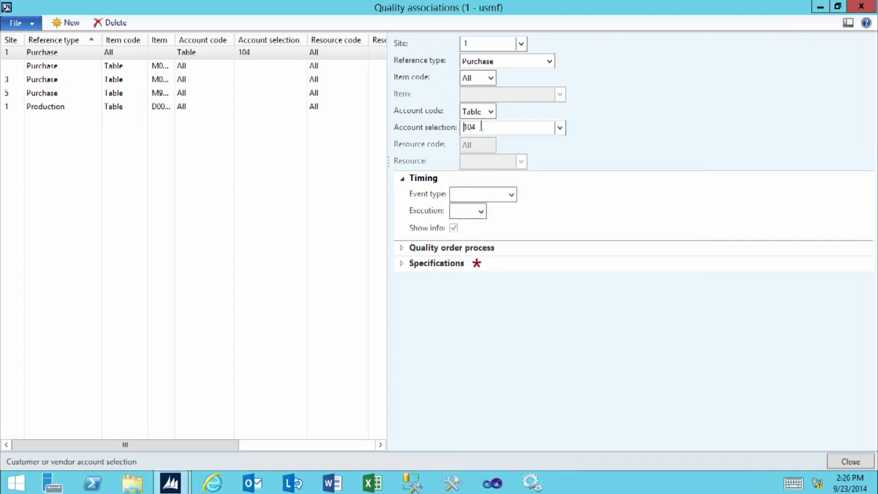
Step: Set the association's timing to event type Product receipt with execution After
{"action": "left_click", "coordinate": [477, 194]}
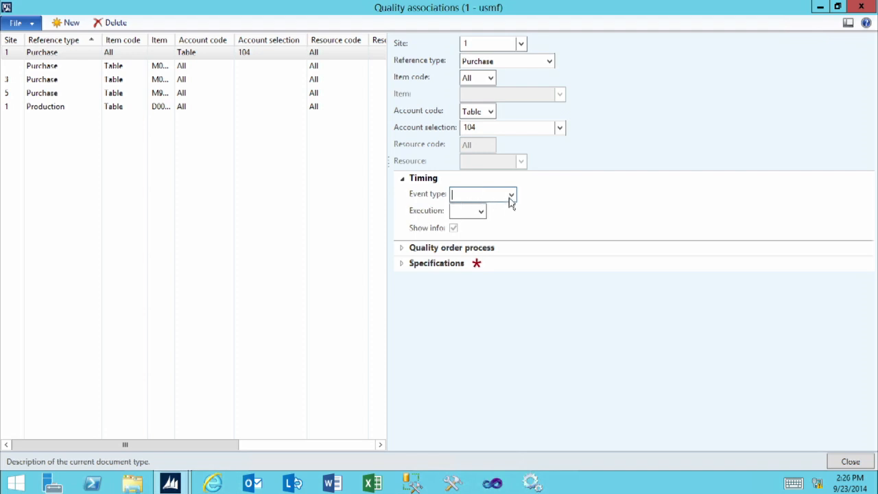
{"action": "left_click", "coordinate": [512, 196]}
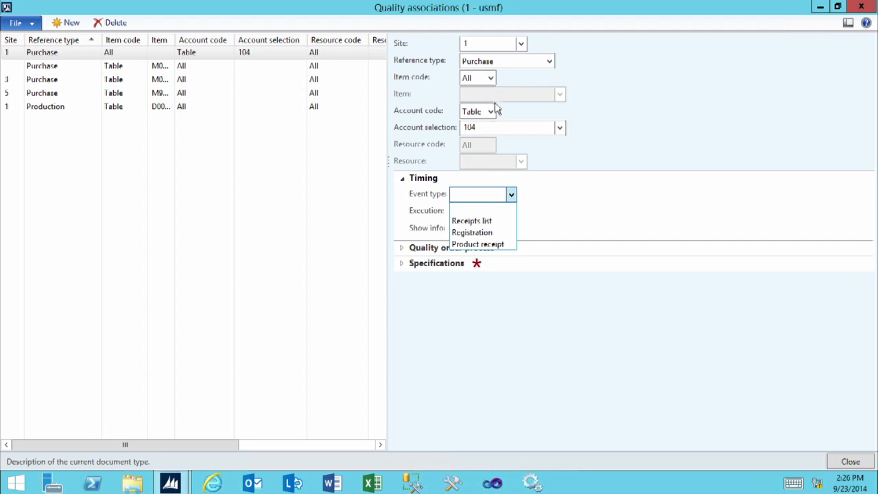
{"action": "left_click", "coordinate": [508, 245]}
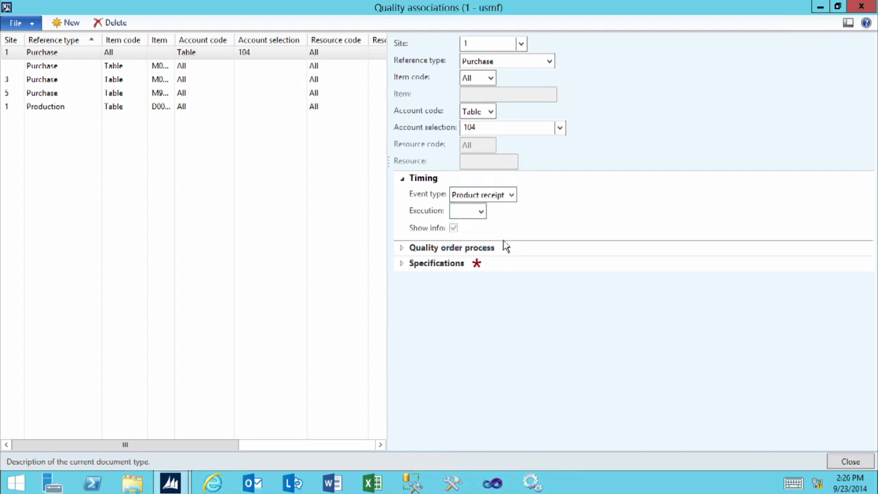
{"action": "left_click", "coordinate": [464, 213]}
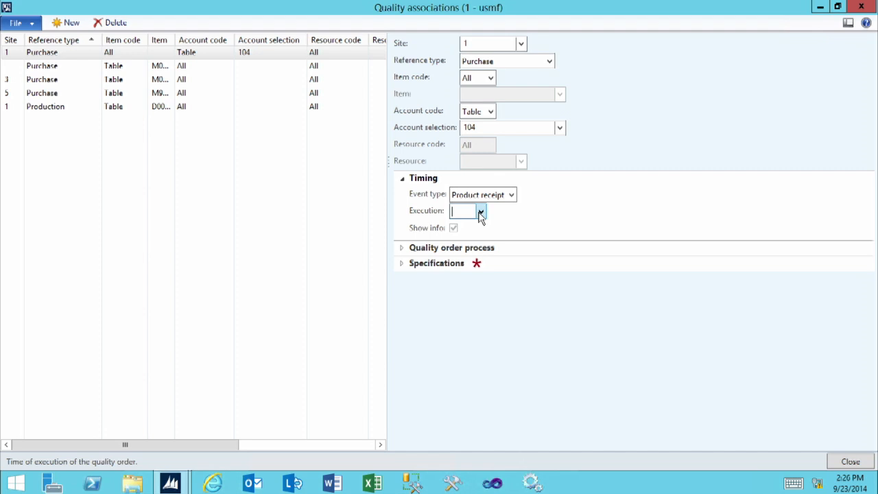
{"action": "left_click", "coordinate": [481, 212]}
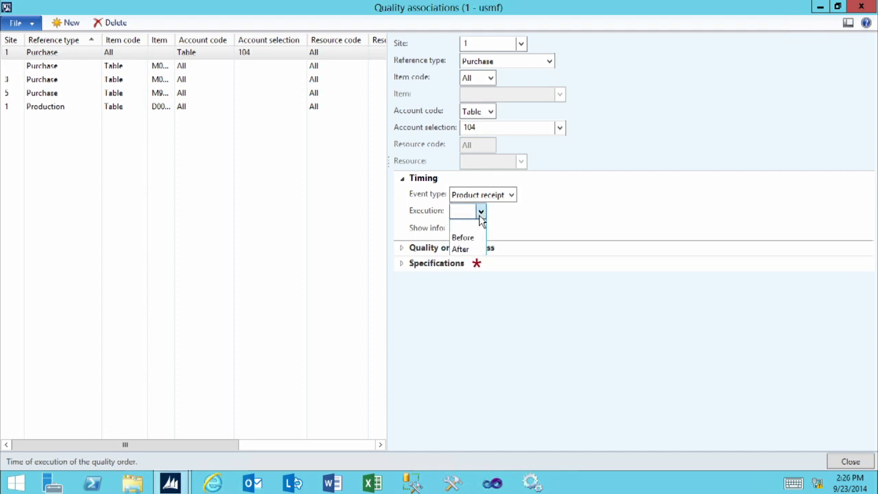
{"action": "left_click", "coordinate": [460, 249]}
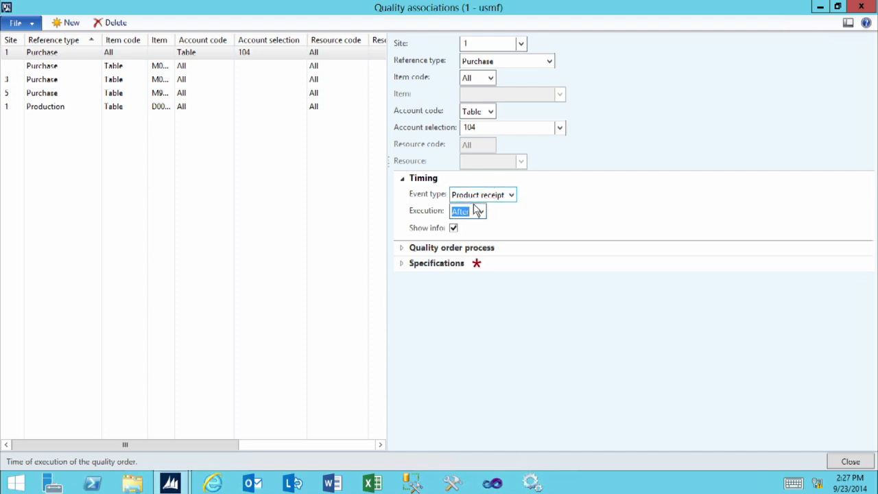
Step: Set the event blocking of the association's quality order process to Invoice
{"action": "left_click", "coordinate": [433, 248]}
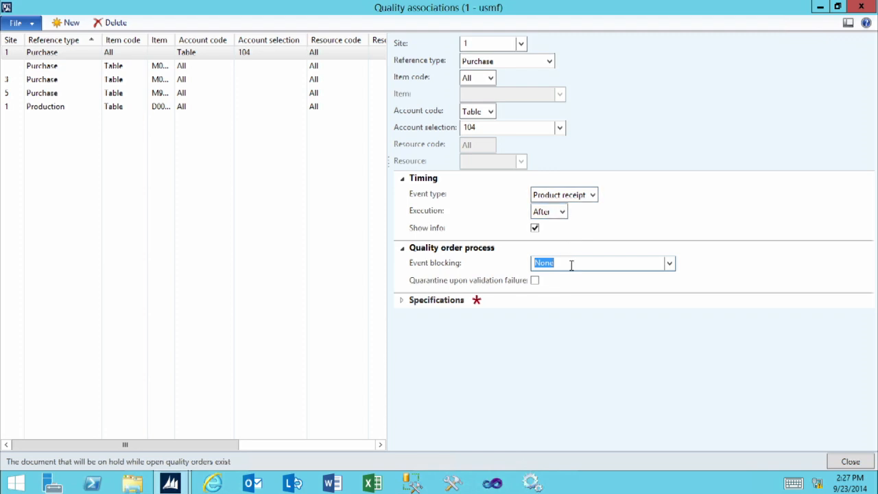
{"action": "left_click", "coordinate": [669, 264]}
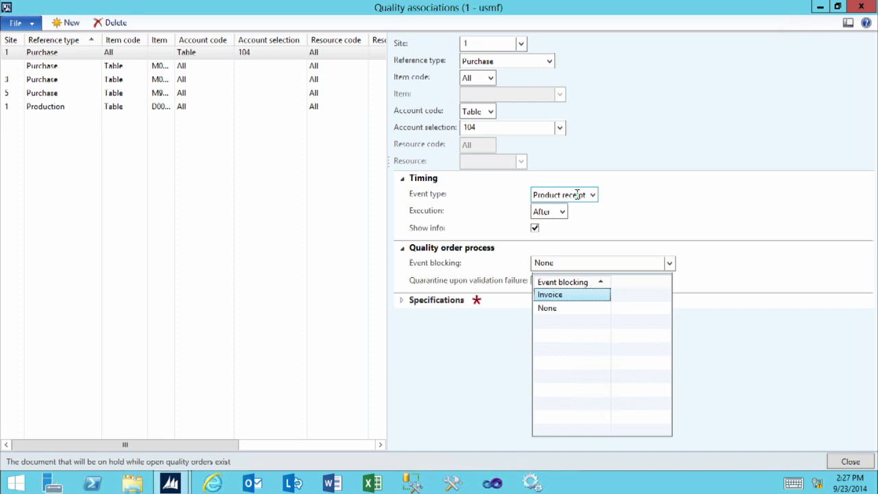
{"action": "left_click", "coordinate": [552, 297]}
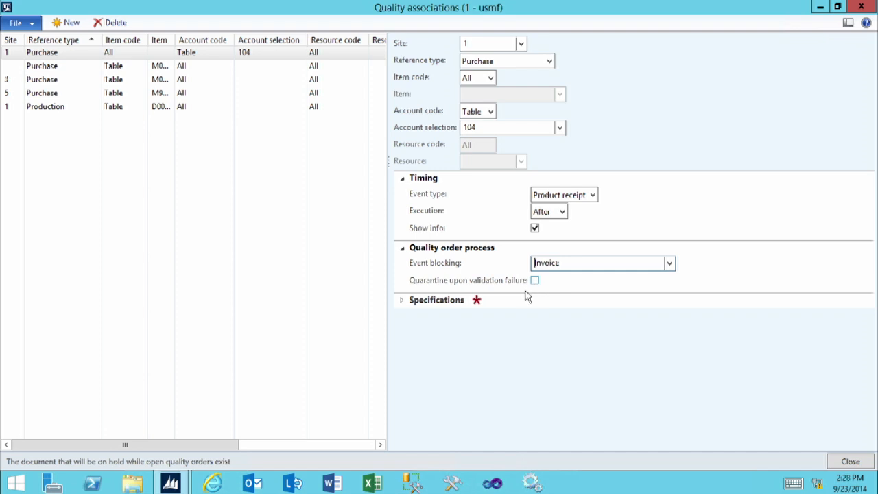
Step: Assign the Apparel test group in the association's specifications and check the effective and expiration dates
{"action": "left_click", "coordinate": [404, 303]}
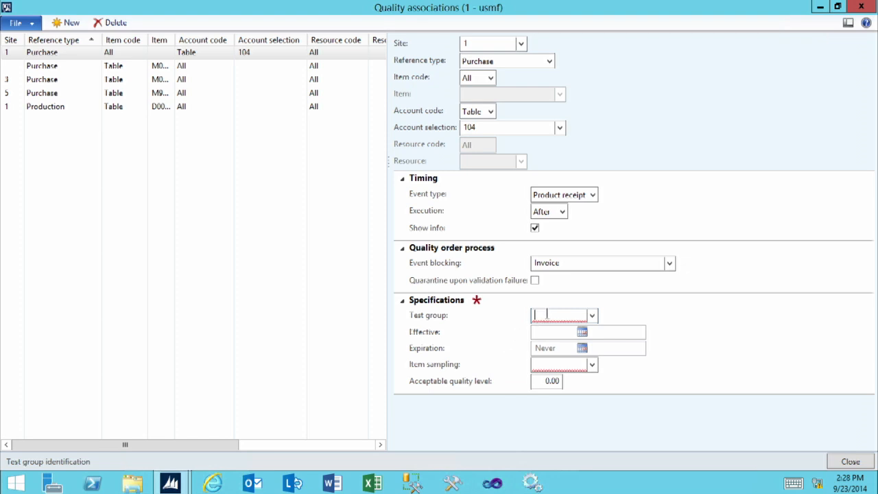
{"action": "left_click", "coordinate": [592, 316]}
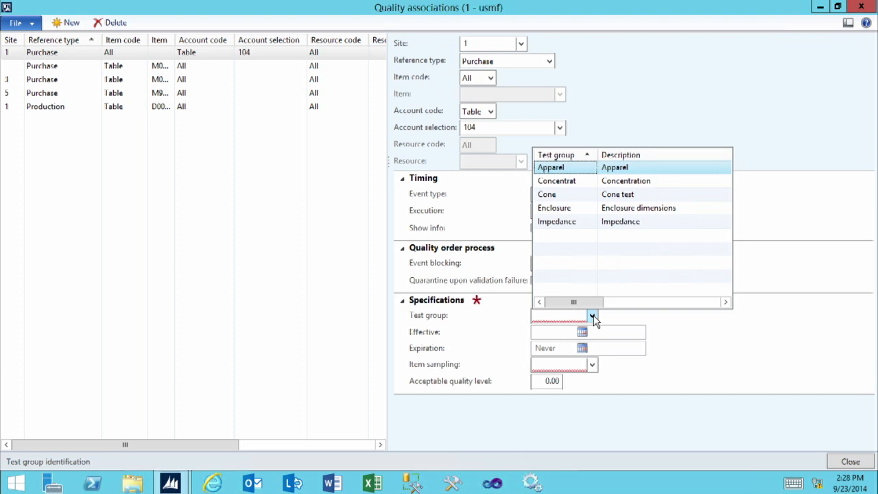
{"action": "left_click", "coordinate": [569, 175]}
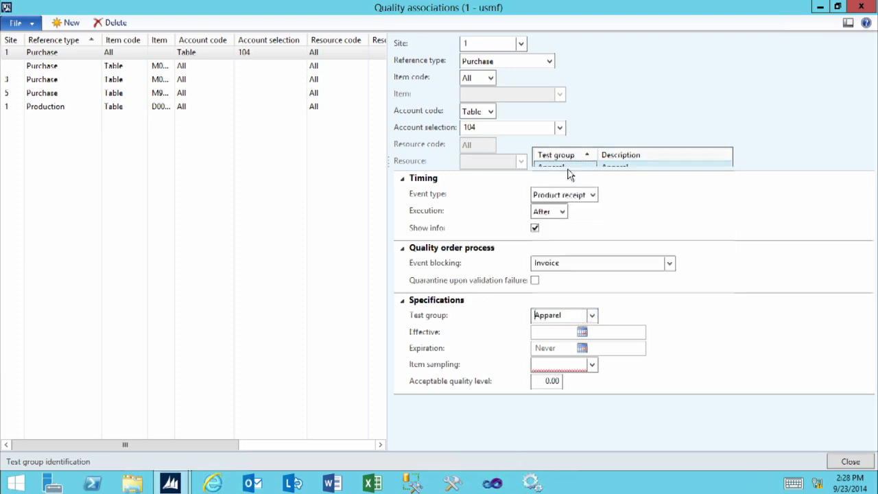
{"action": "left_click", "coordinate": [550, 334]}
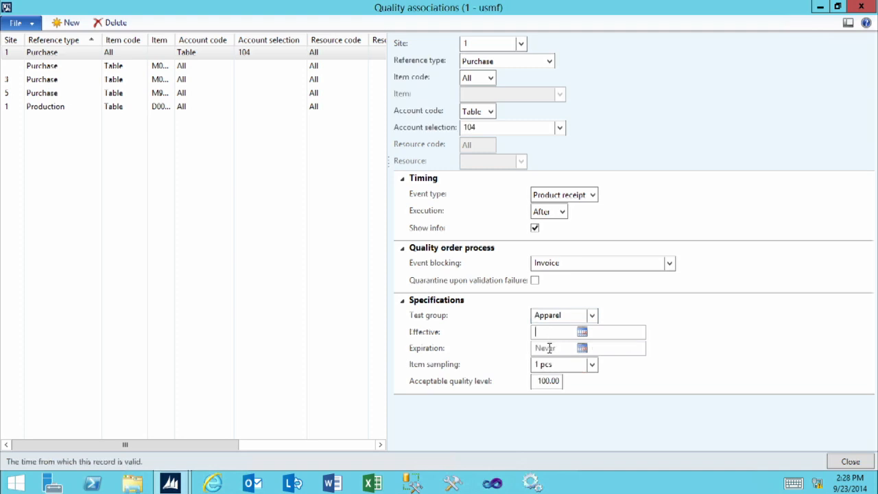
{"action": "left_click", "coordinate": [549, 348]}
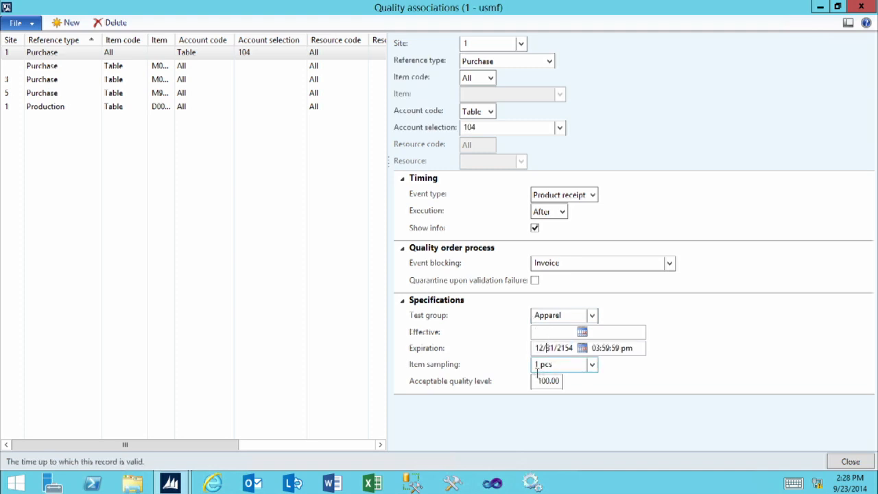
Step: Set the association's item sampling to 1% B and close the quality associations form
{"action": "left_click", "coordinate": [569, 365]}
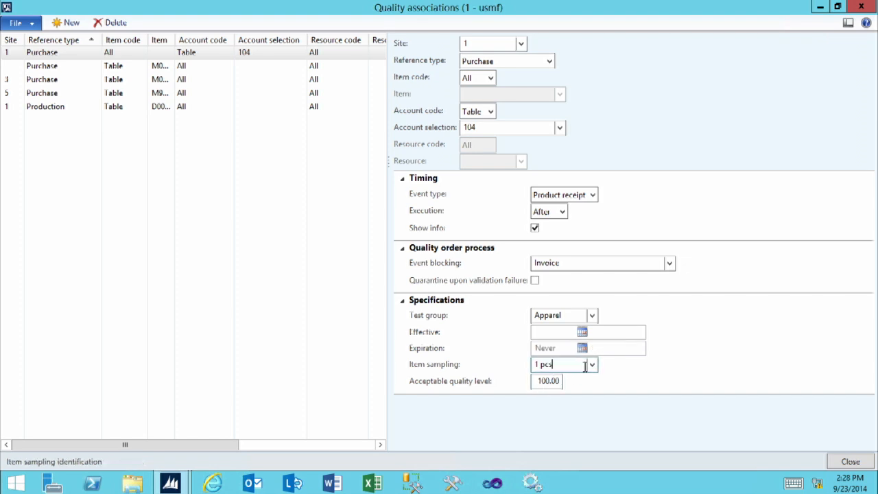
{"action": "left_click", "coordinate": [591, 367]}
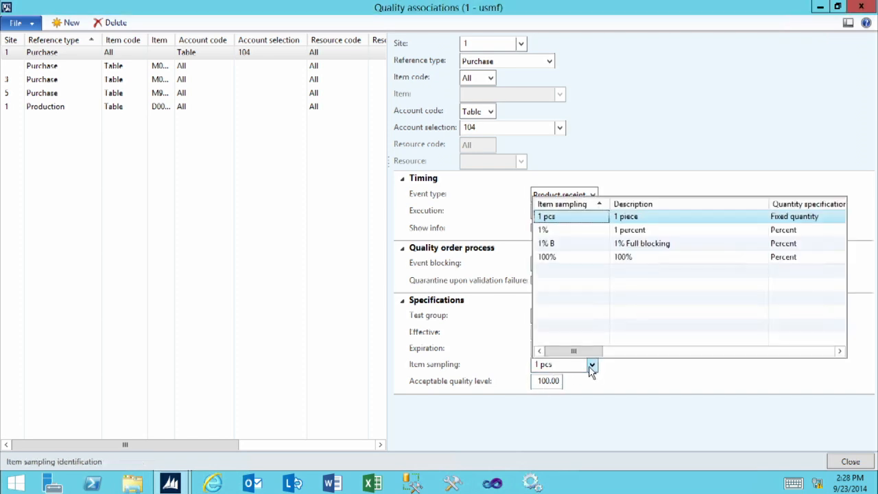
{"action": "left_click", "coordinate": [563, 248]}
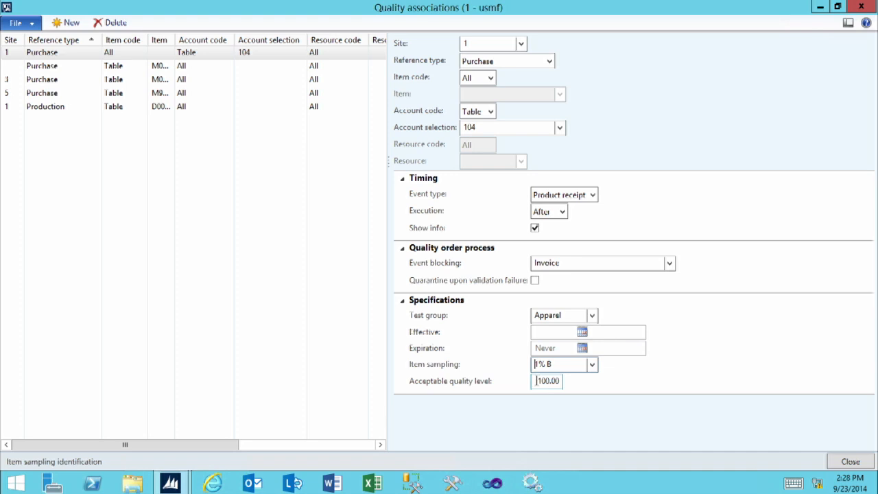
{"action": "left_click", "coordinate": [536, 381]}
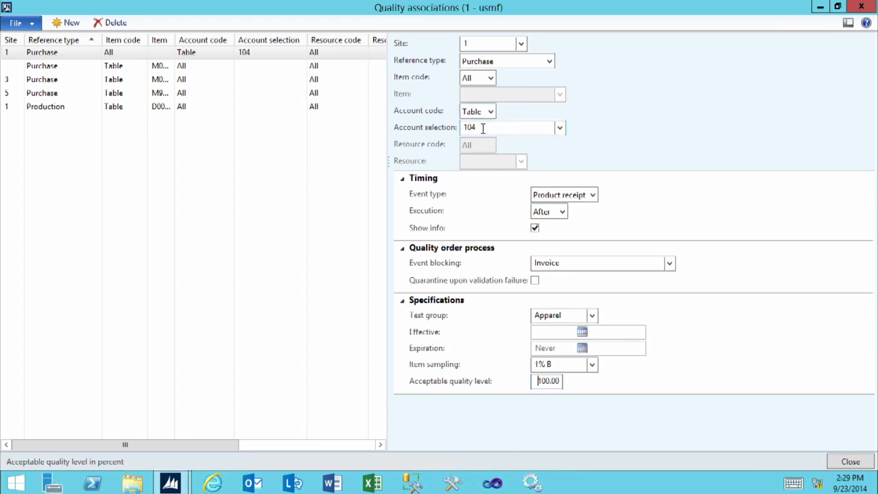
{"action": "left_click", "coordinate": [851, 462]}
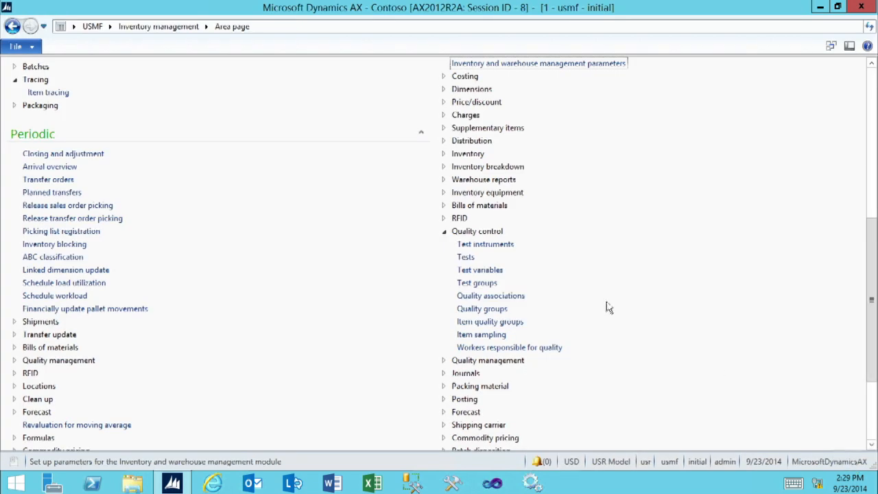
Step: Create a purchase order for vendor Best Supplier - Europe from all purchase orders in Procurement and sourcing
{"action": "left_click", "coordinate": [110, 26]}
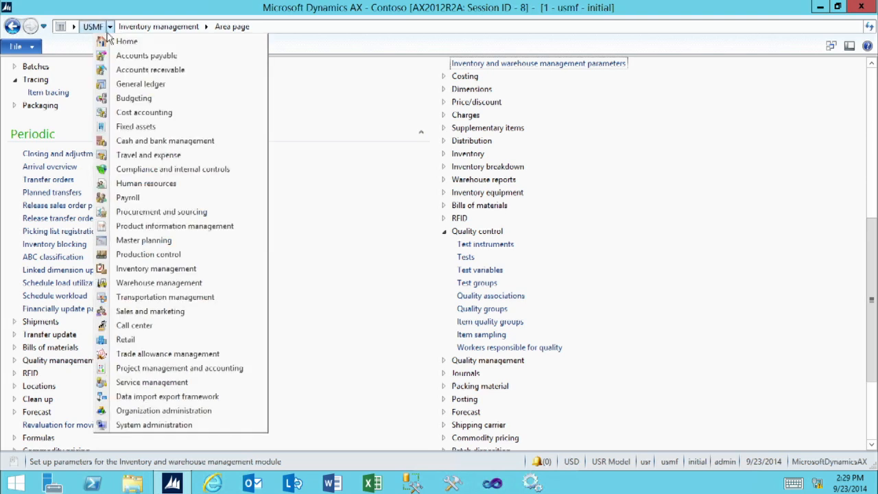
{"action": "left_click", "coordinate": [184, 218]}
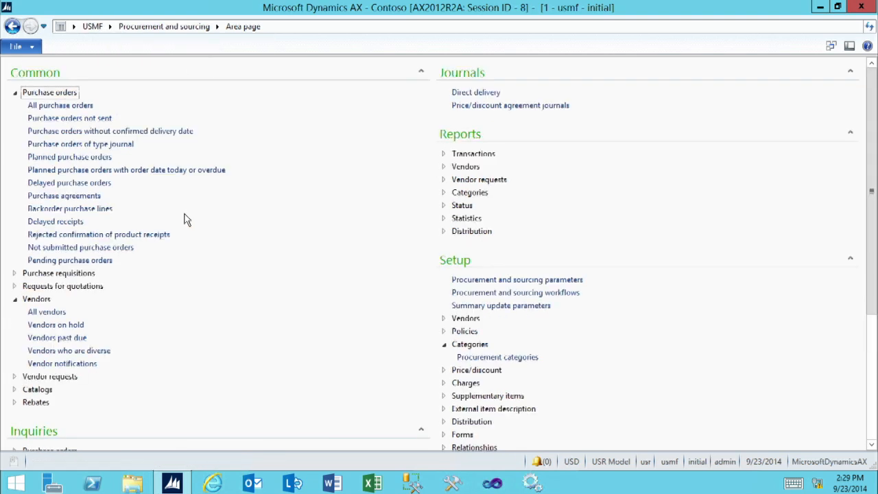
{"action": "left_click", "coordinate": [52, 107]}
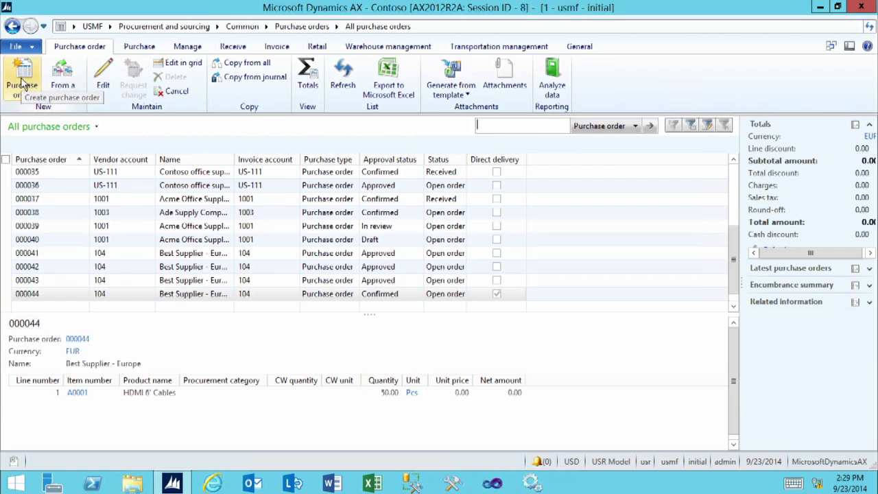
{"action": "left_click", "coordinate": [22, 81]}
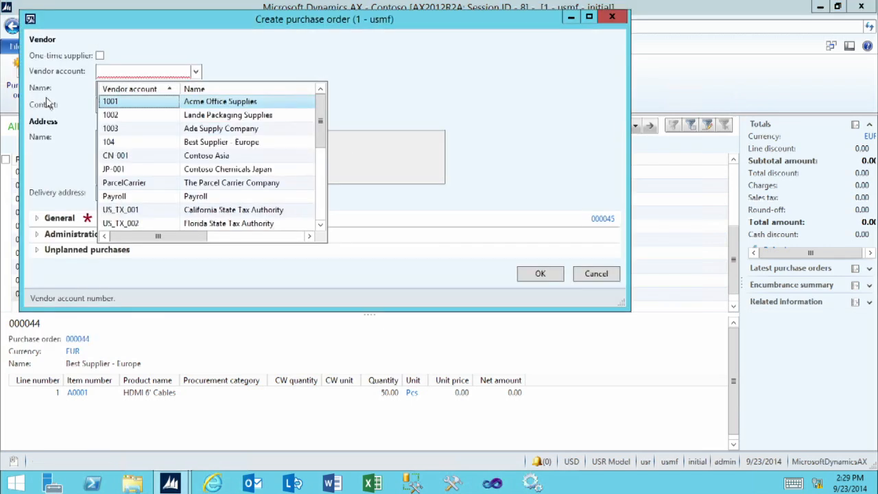
{"action": "left_click", "coordinate": [124, 145]}
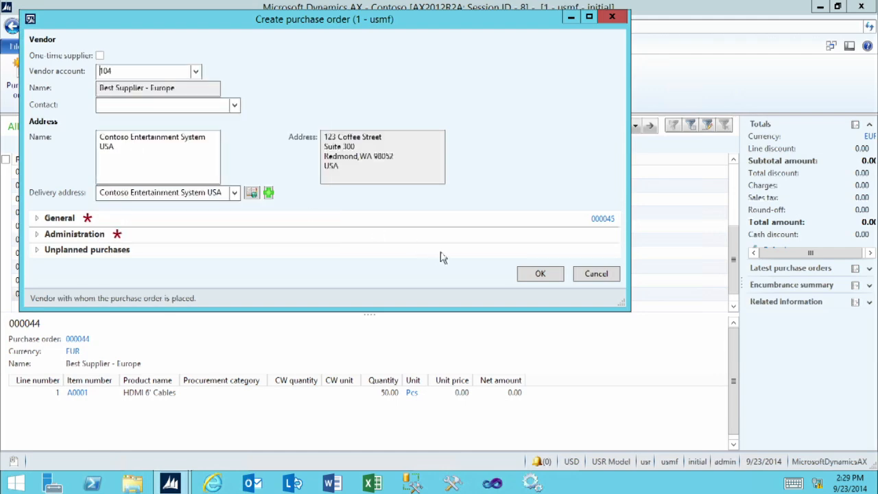
{"action": "left_click", "coordinate": [538, 275]}
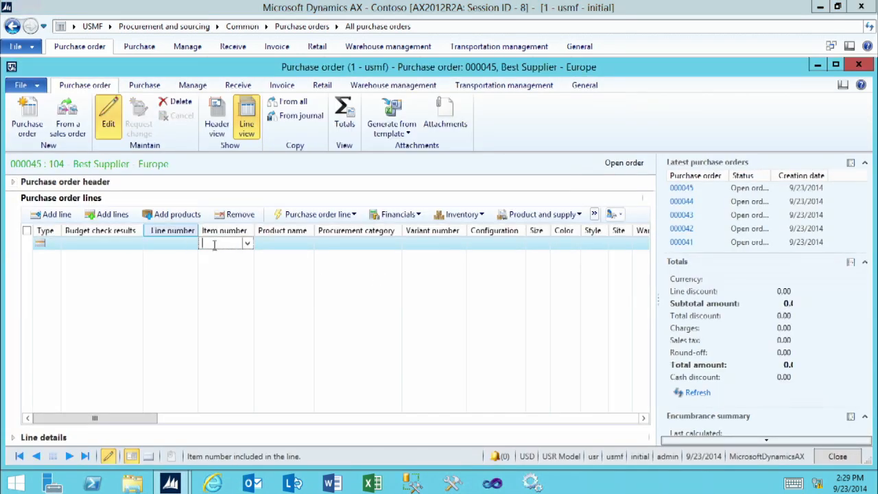
Step: Enter item 1100 Baby T-Shirt with warehouse 11 on the purchase order line and confirm the purchase order
{"action": "left_click", "coordinate": [246, 244]}
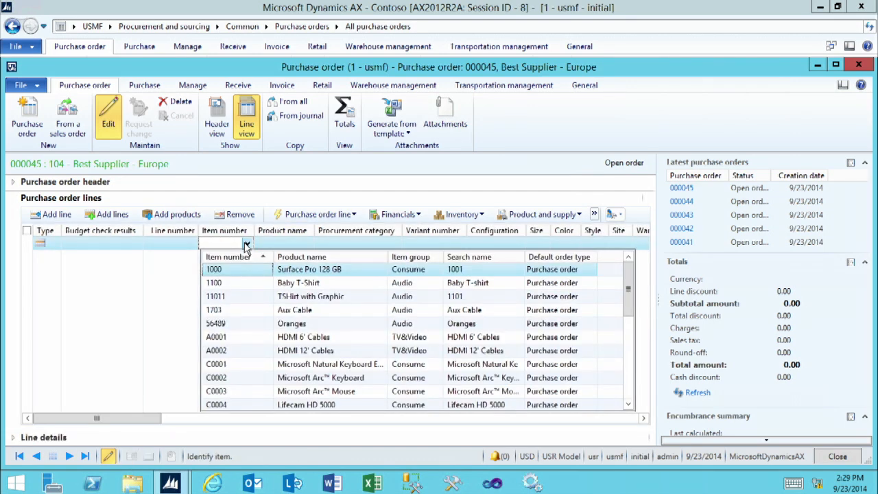
{"action": "left_click", "coordinate": [221, 284]}
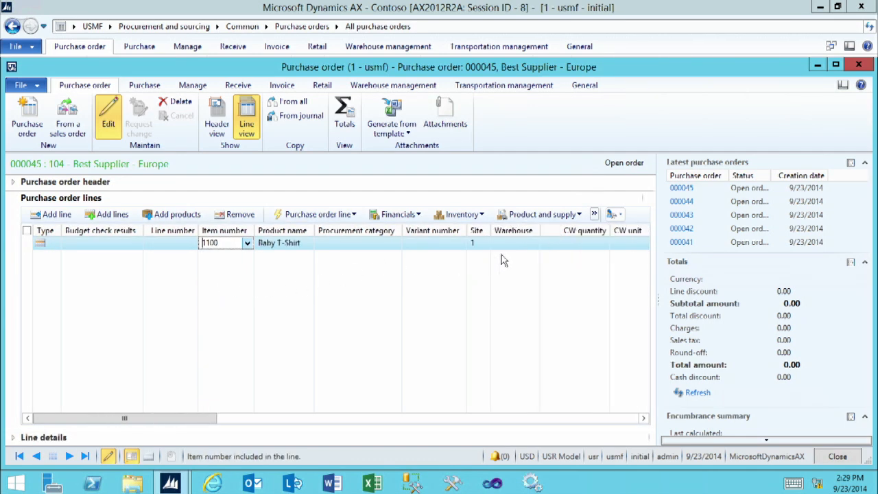
{"action": "left_click", "coordinate": [501, 243]}
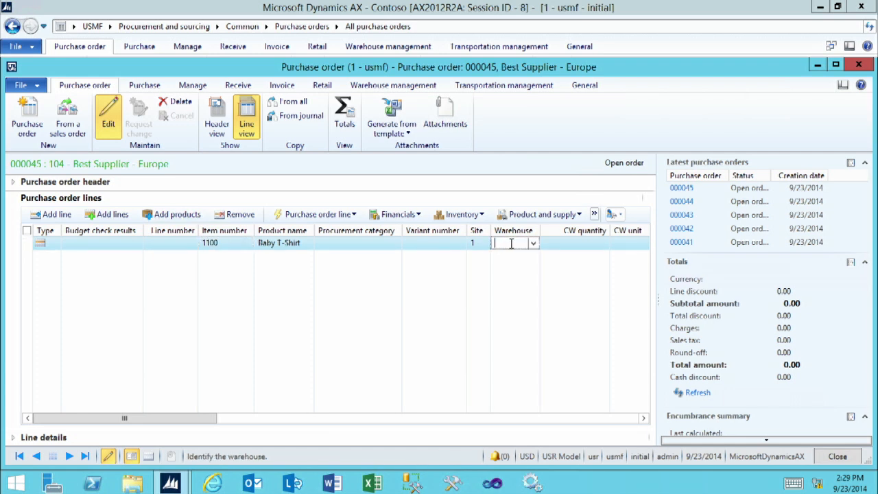
{"action": "type", "text": "11"}
{"action": "left_click", "coordinate": [599, 417]}
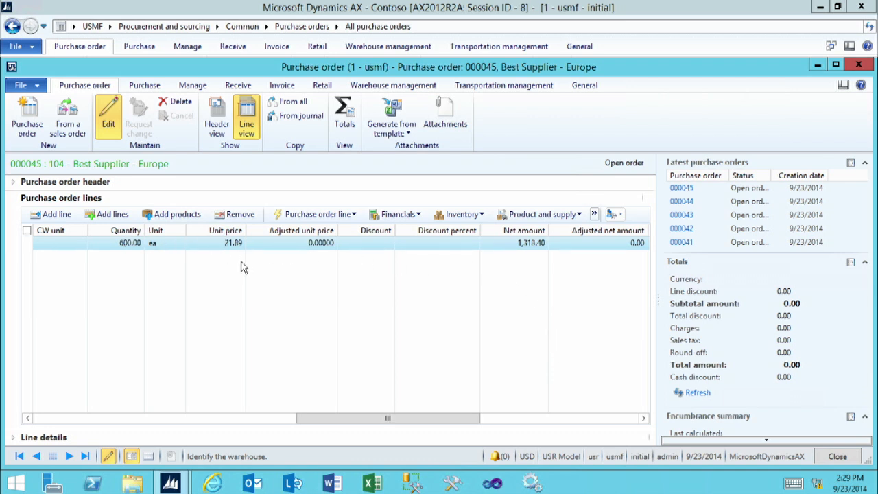
{"action": "left_click", "coordinate": [143, 86]}
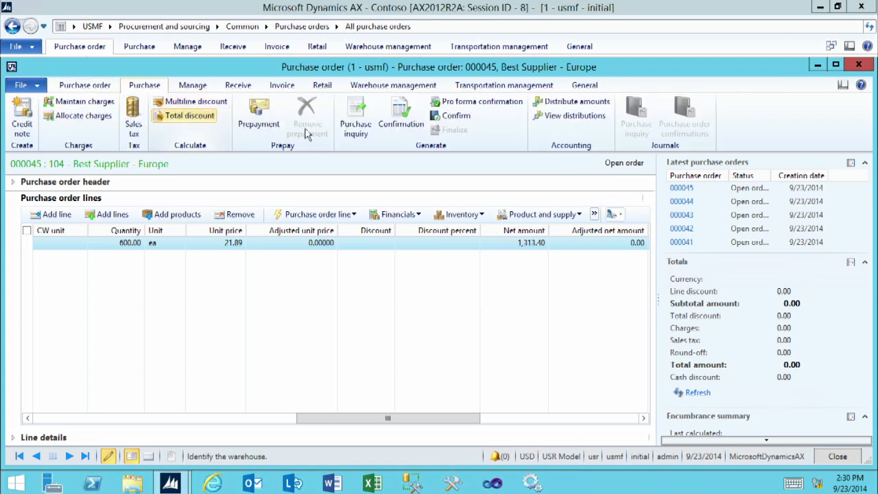
{"action": "left_click", "coordinate": [457, 116]}
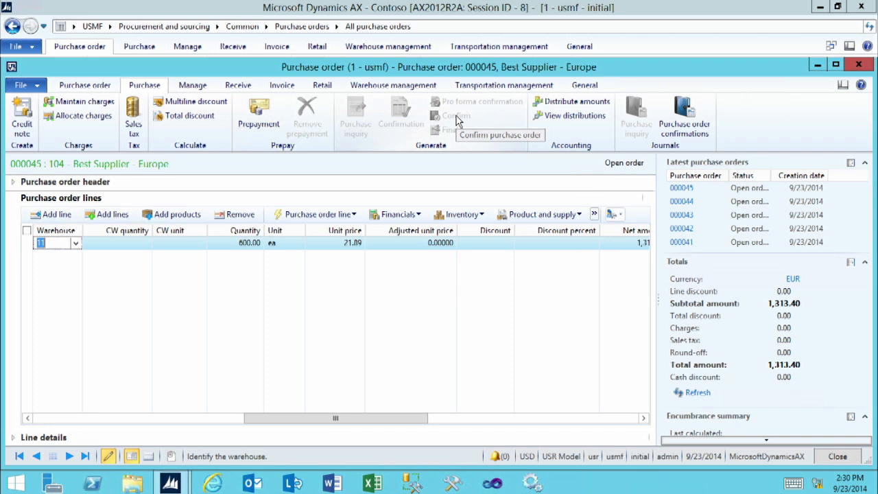
Step: Post the product receipt for the purchase order's ordered quantity with product receipt number 789456
{"action": "left_click", "coordinate": [237, 87]}
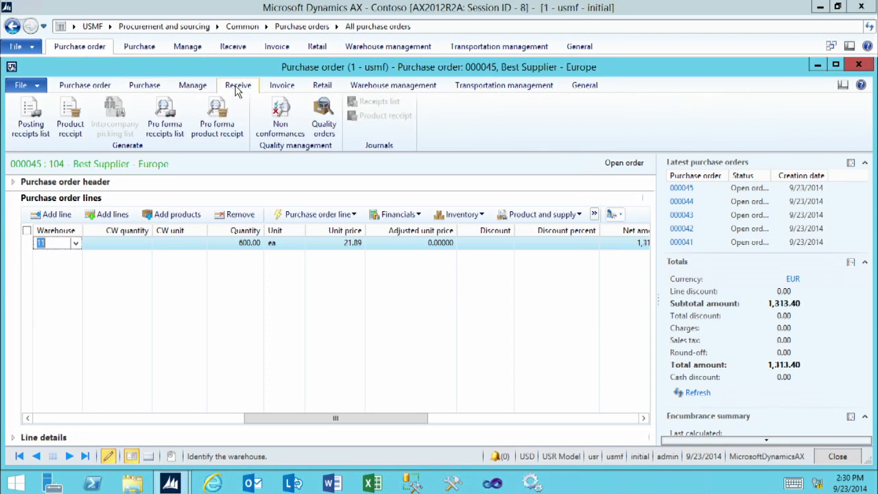
{"action": "left_click", "coordinate": [67, 110]}
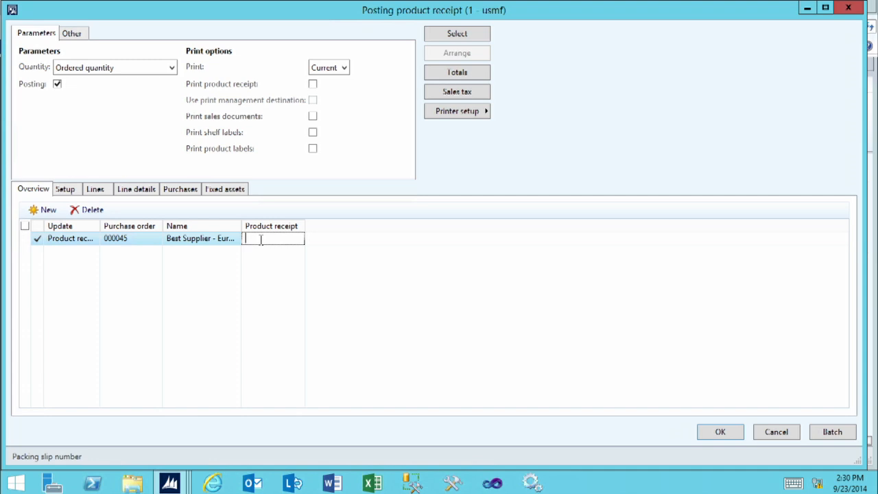
{"action": "type", "text": "789456"}
{"action": "left_click", "coordinate": [721, 434]}
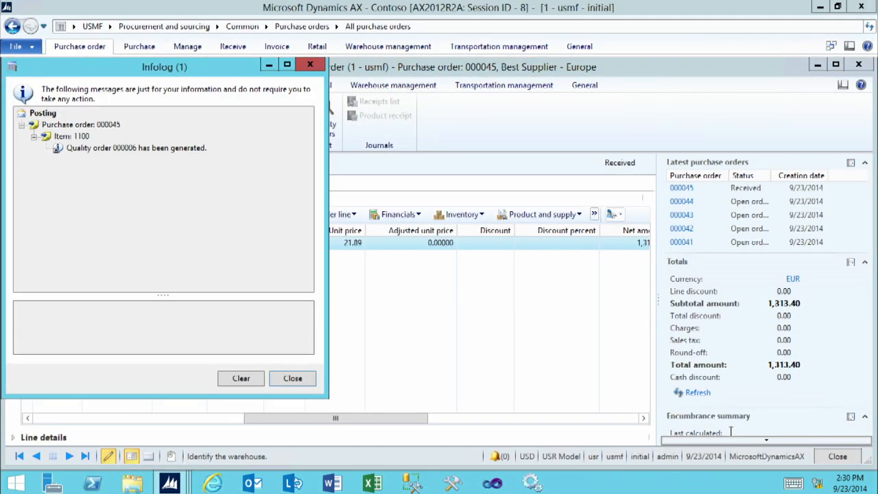
Step: Open the quality order generated by the receipt posting and examine its tests and sample quantity
{"action": "left_click", "coordinate": [118, 148]}
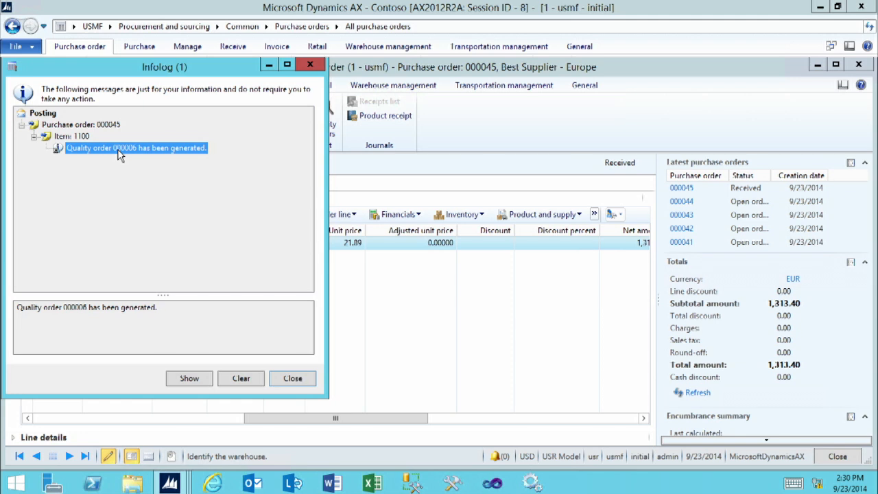
{"action": "left_click", "coordinate": [190, 379]}
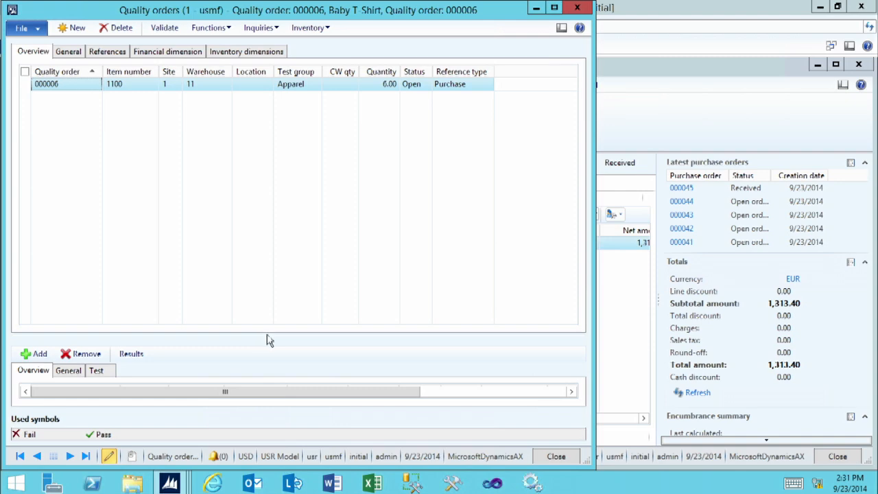
{"action": "left_click", "coordinate": [554, 8]}
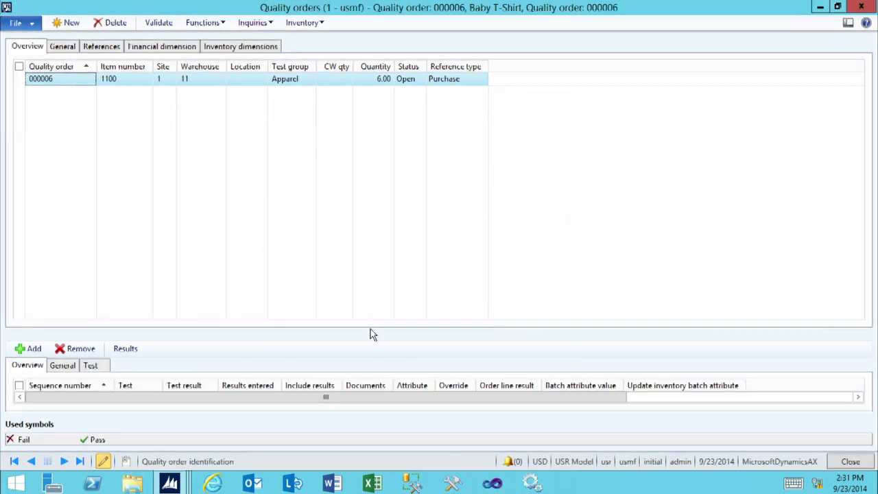
{"action": "left_click_drag", "start_coordinate": [370, 330], "coordinate": [366, 204]}
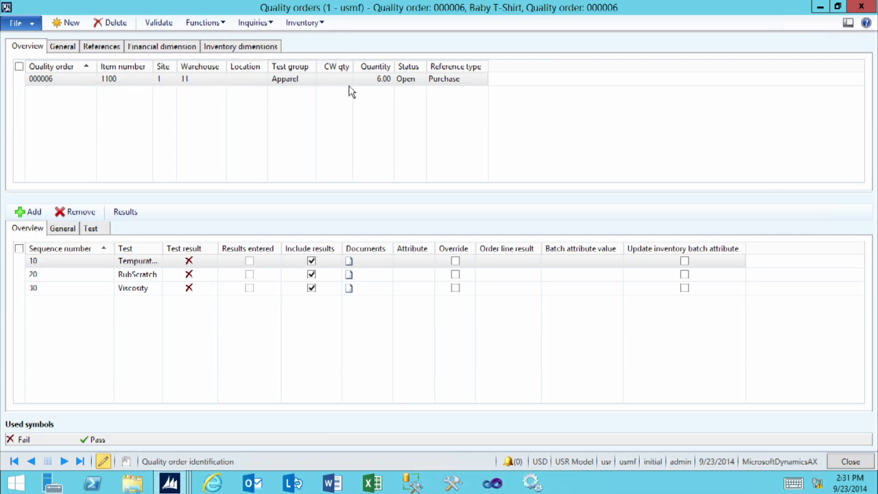
{"action": "left_click", "coordinate": [369, 79]}
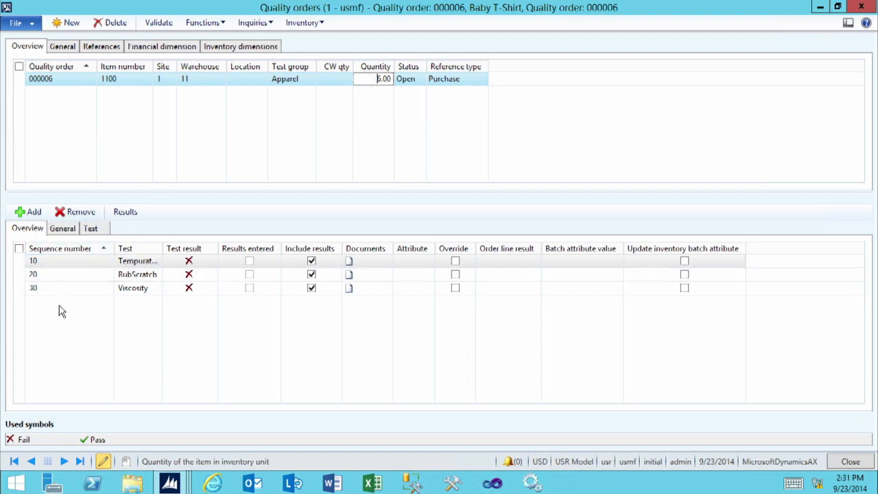
Step: Close the quality order and the posting log, and check the quality order status on the purchase order line
{"action": "left_click", "coordinate": [857, 463]}
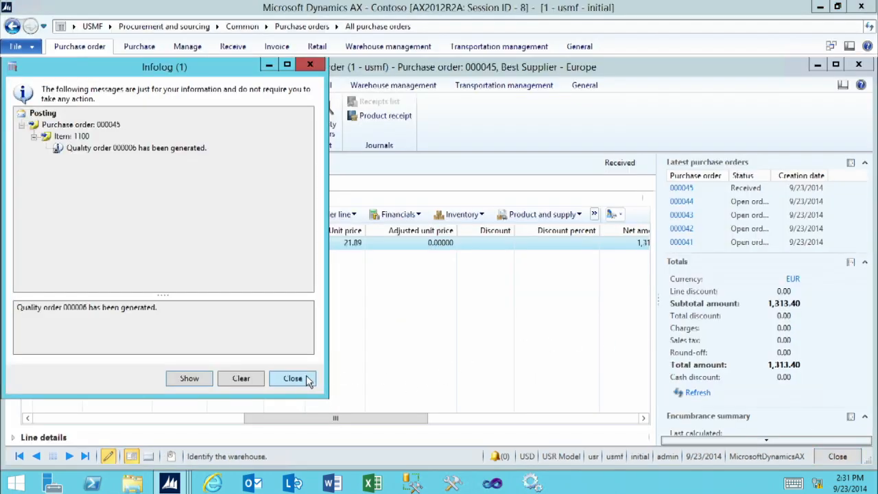
{"action": "left_click", "coordinate": [293, 378]}
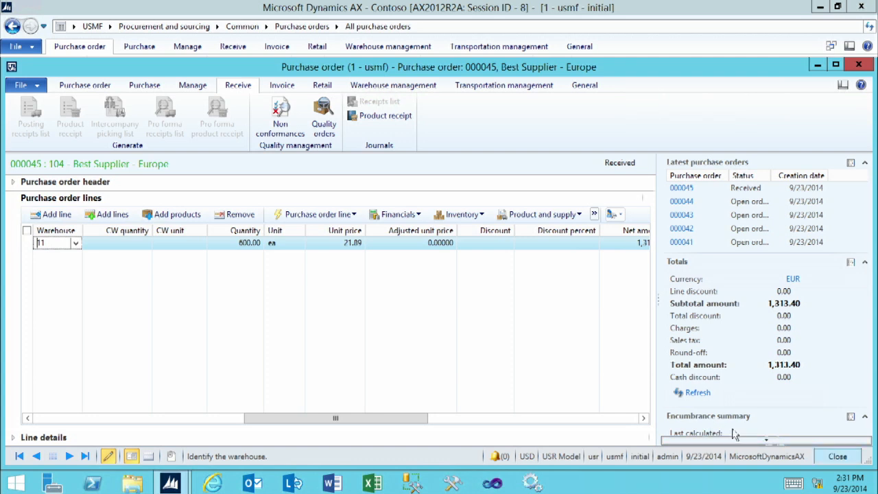
{"action": "left_click", "coordinate": [600, 419]}
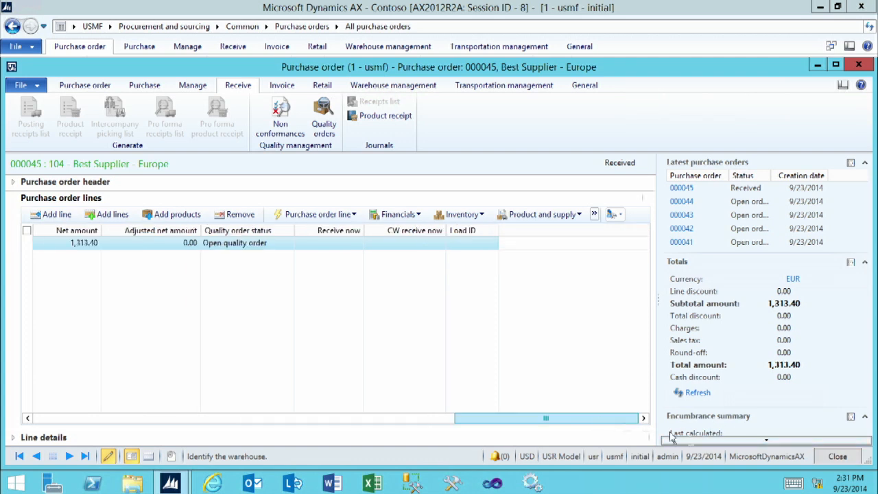